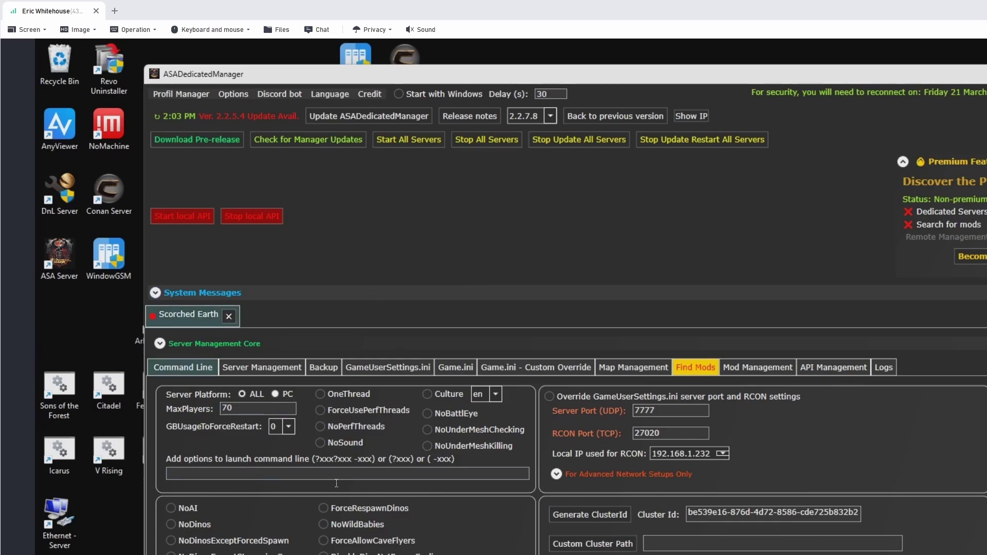
- Look through the launch command-line options of the Scorched Earth server profile
scroll(339, 463, down, 3)
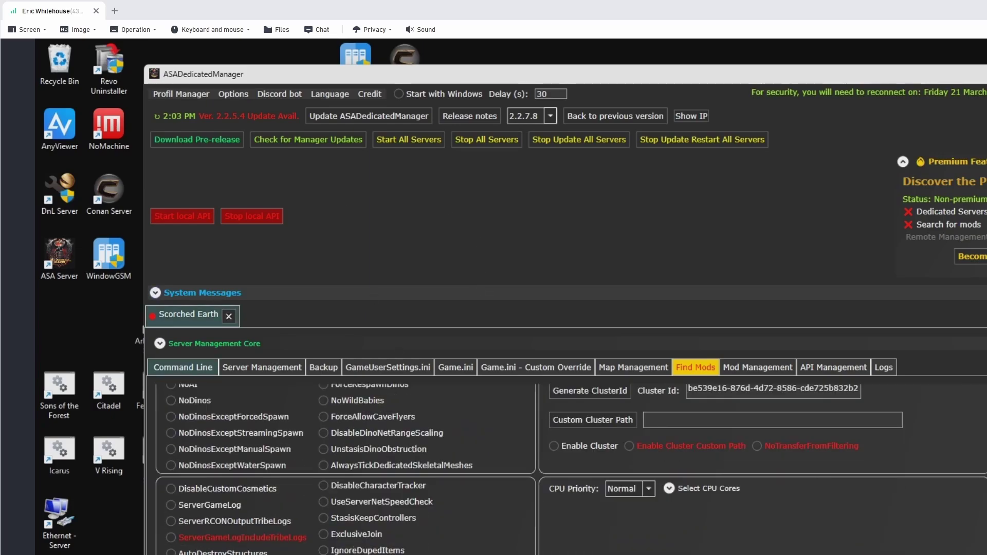
scroll(316, 466, up, 1)
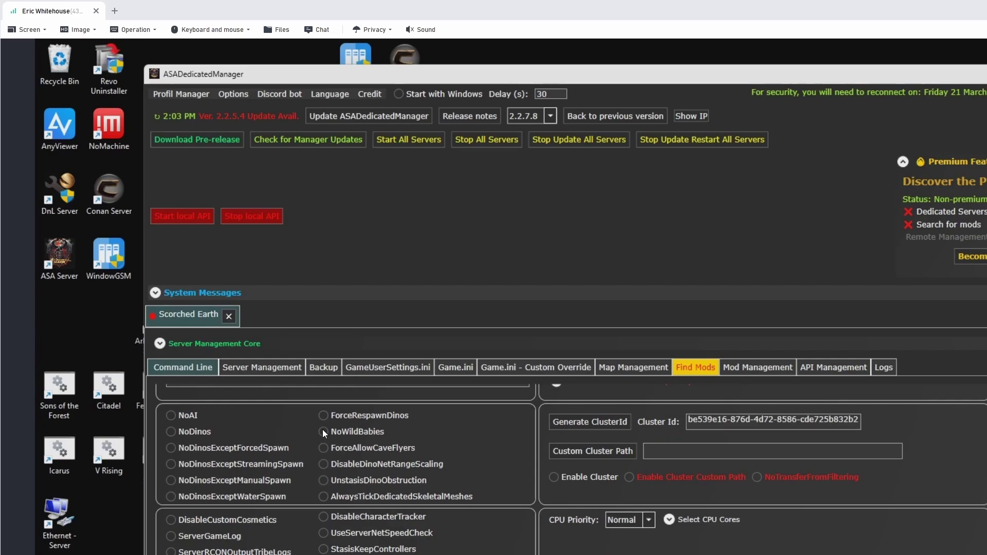
scroll(324, 473, up, 2)
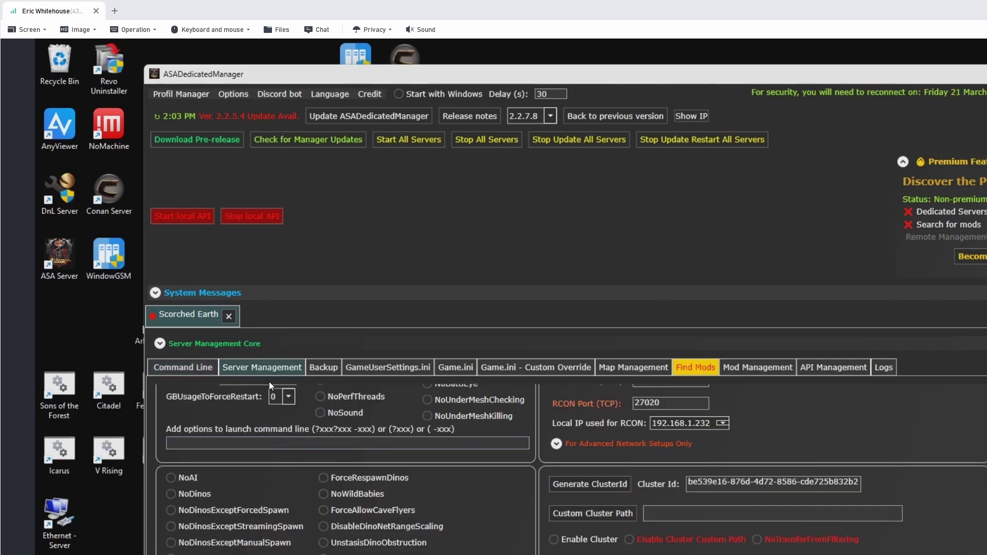
- Review the Scorched Earth server's basic and advanced restart schedules and its backup settings
click(269, 367)
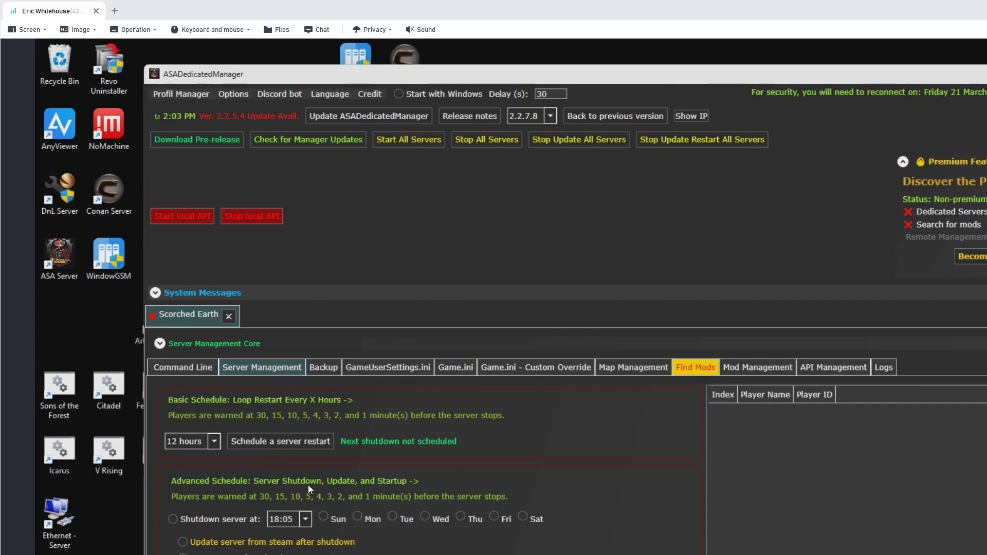
scroll(391, 540, down, 1)
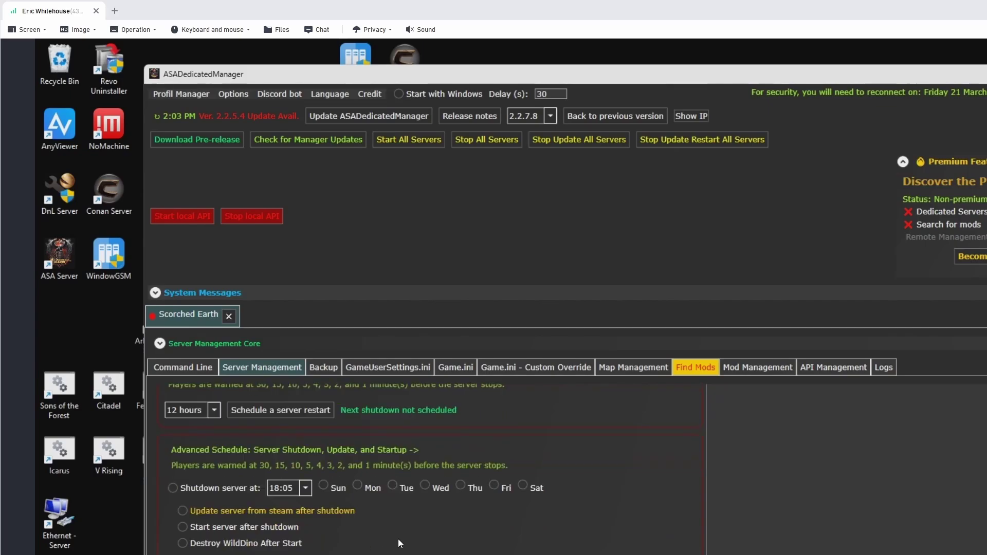
scroll(380, 516, up, 1)
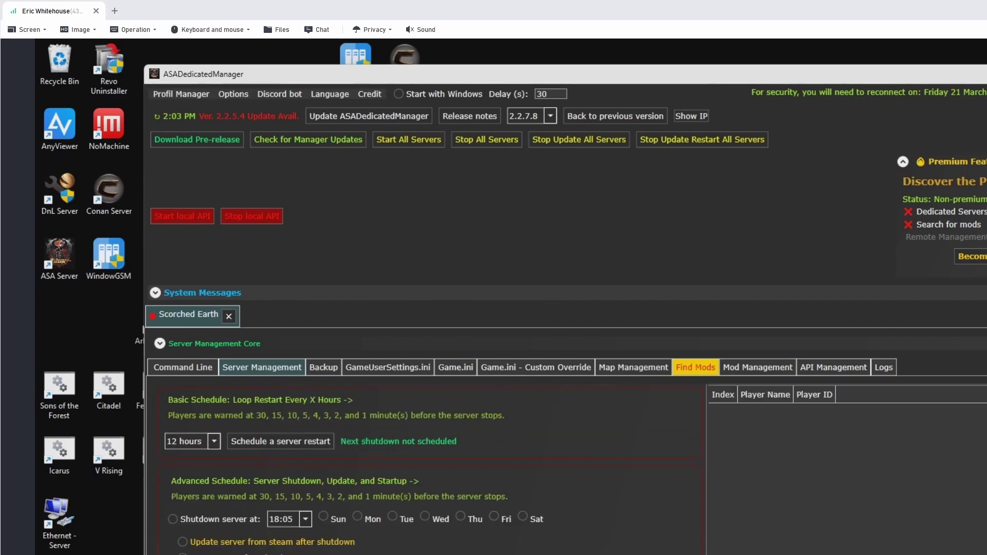
click(328, 368)
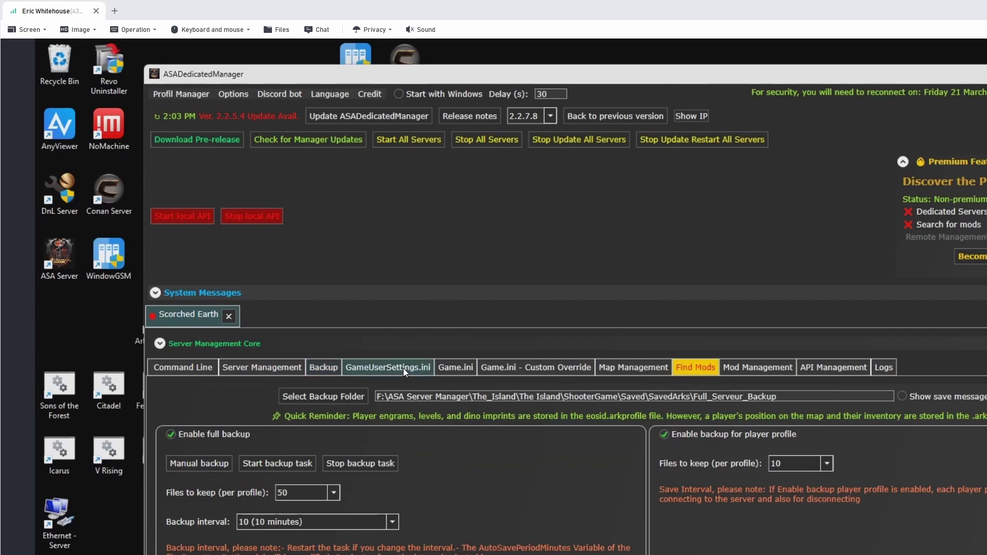
- Examine the Basic Server Settings and Full Server Settings sections of GameUserSettings.ini, collapsing each after viewing
click(405, 366)
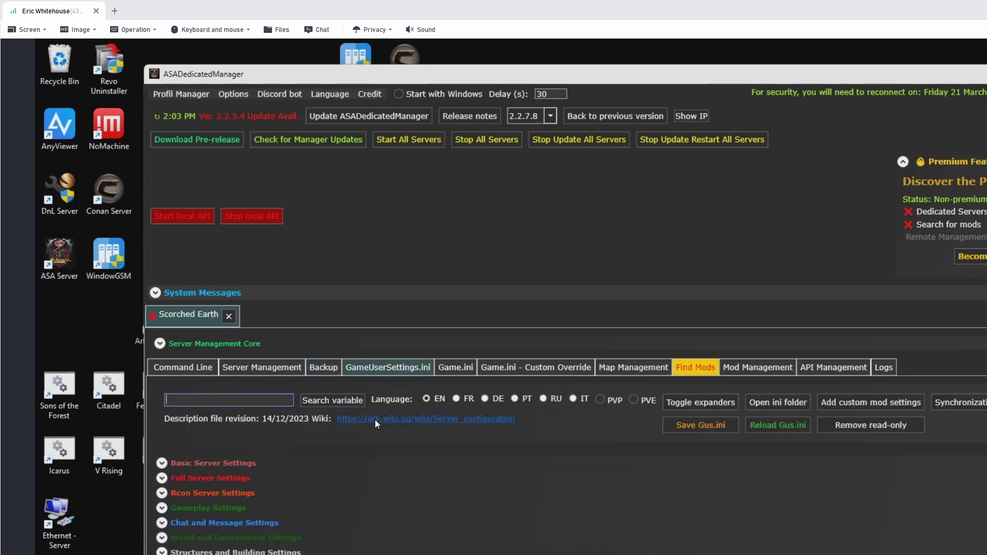
click(162, 464)
click(162, 463)
click(161, 478)
scroll(237, 505, down, 1)
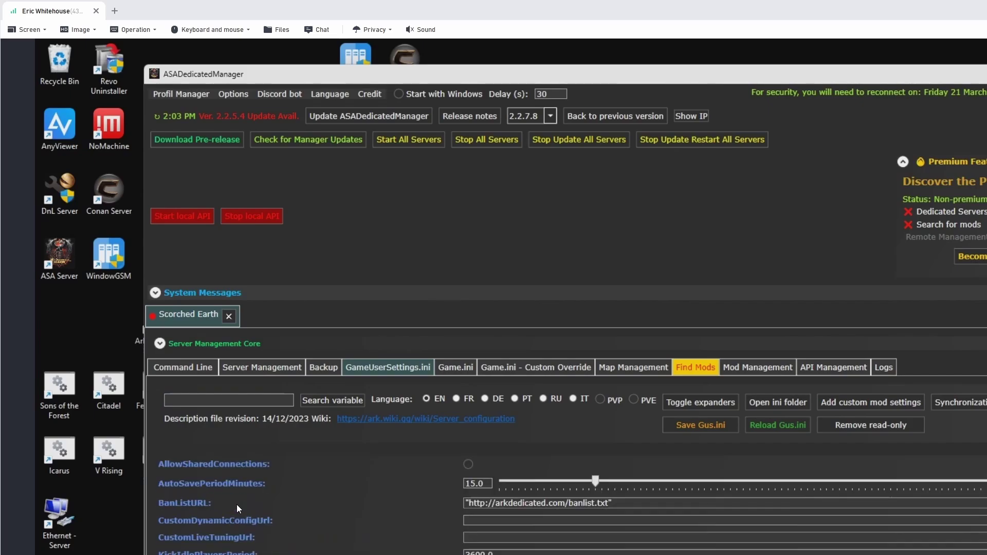
scroll(237, 504, up, 1)
click(161, 479)
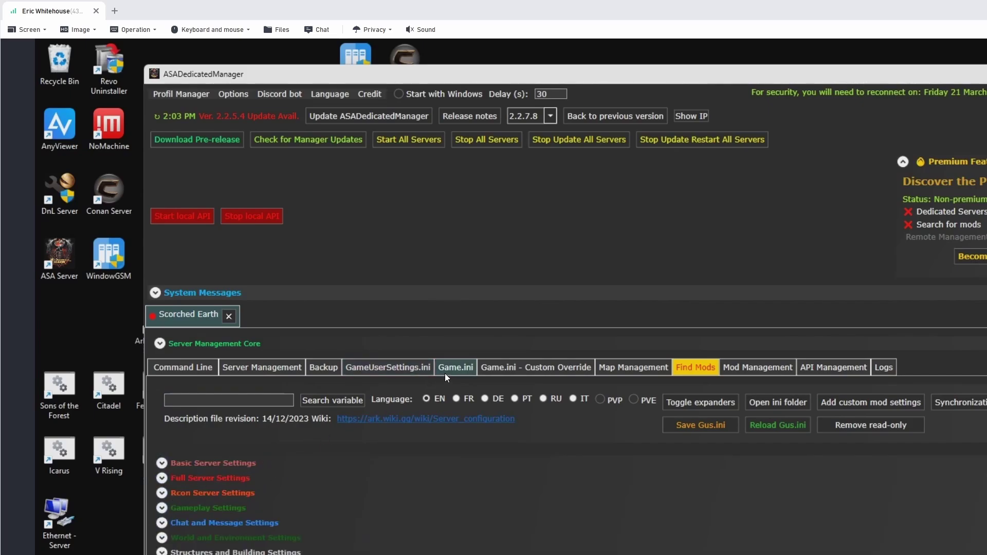
- Examine the Player Settings and World Settings sections of Game.ini, collapsing each after viewing
click(461, 364)
click(163, 464)
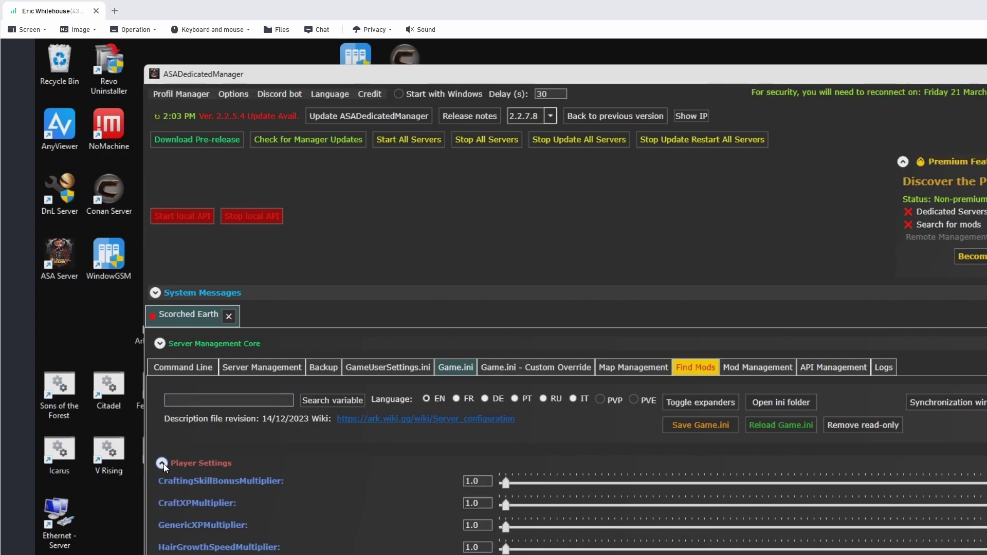
click(163, 464)
click(164, 479)
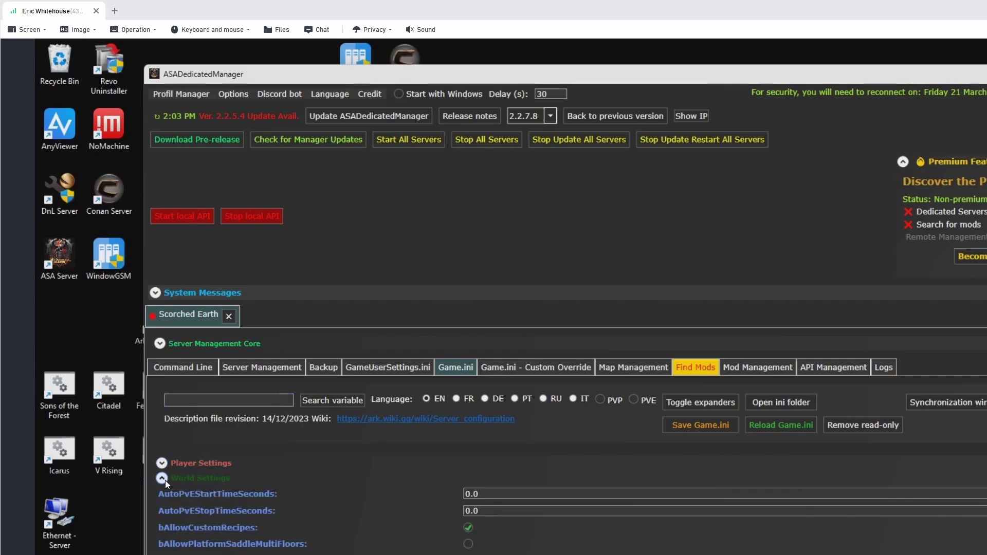
click(165, 480)
- Review the Game.ini custom overrides and the map, mod and API management pages
click(543, 370)
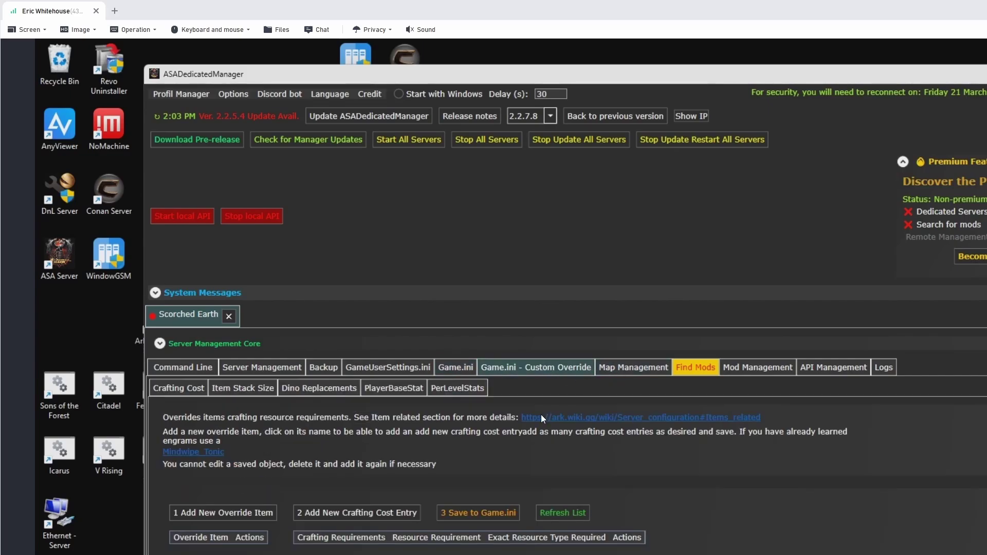
click(629, 367)
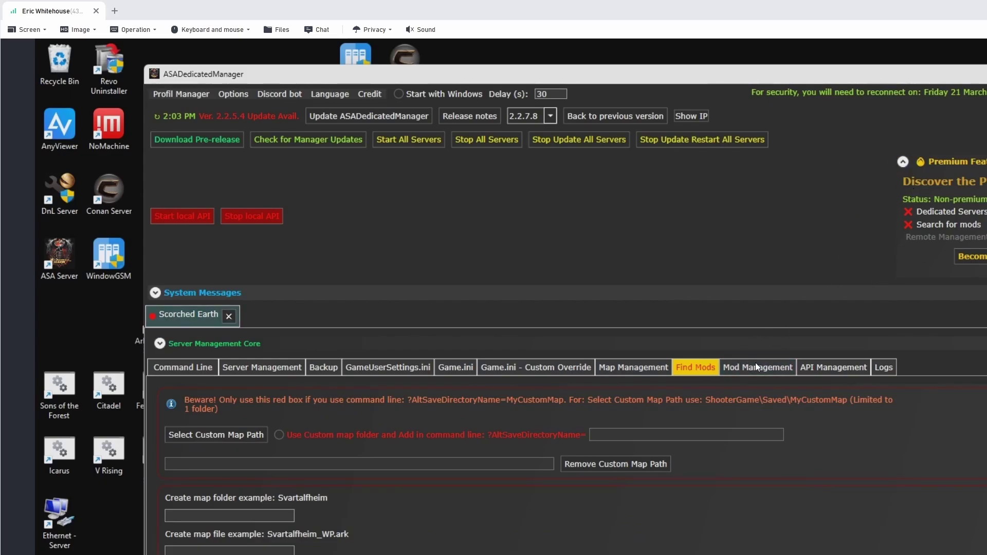
click(773, 367)
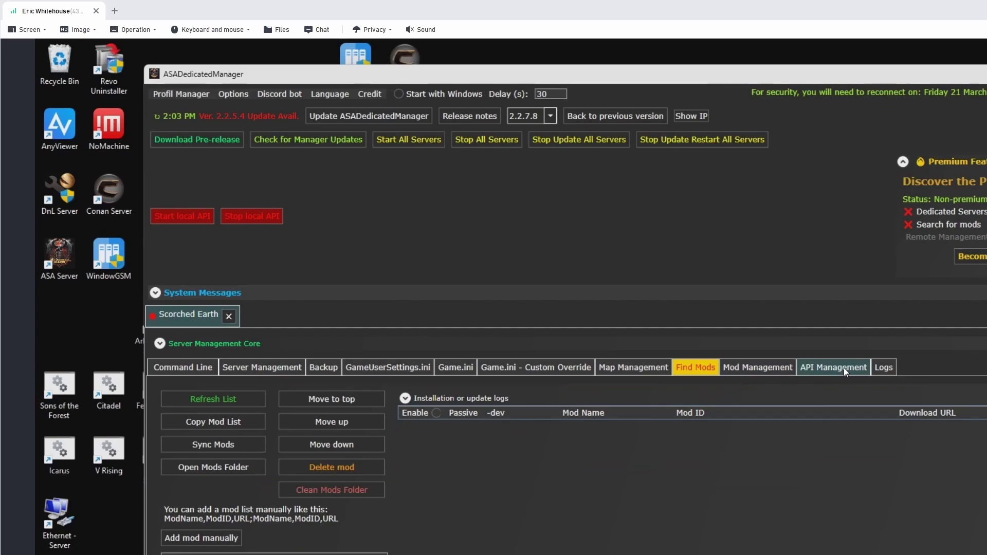
click(821, 369)
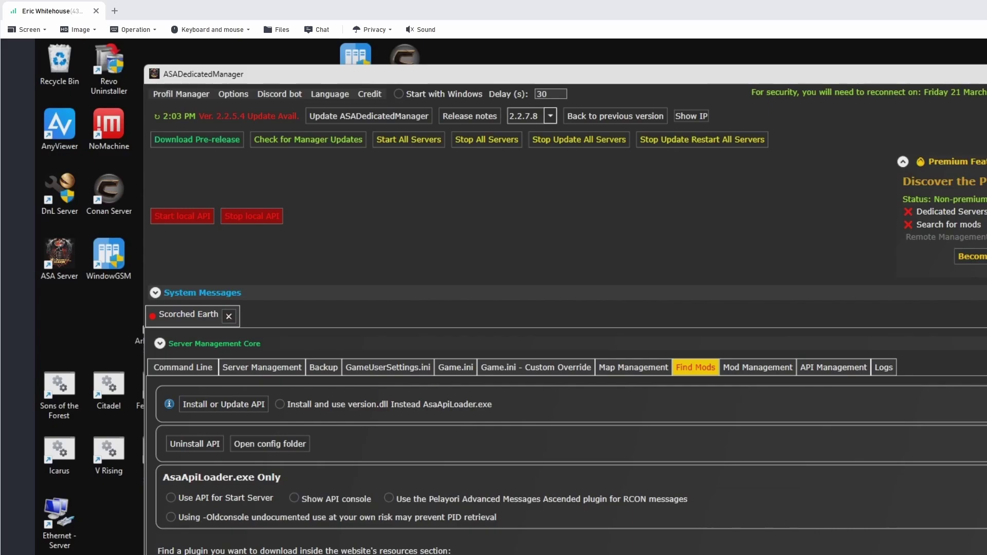
- Switch from ASADedicatedManager to Arkasm and view the Scorched Earth server
key(super+Down)
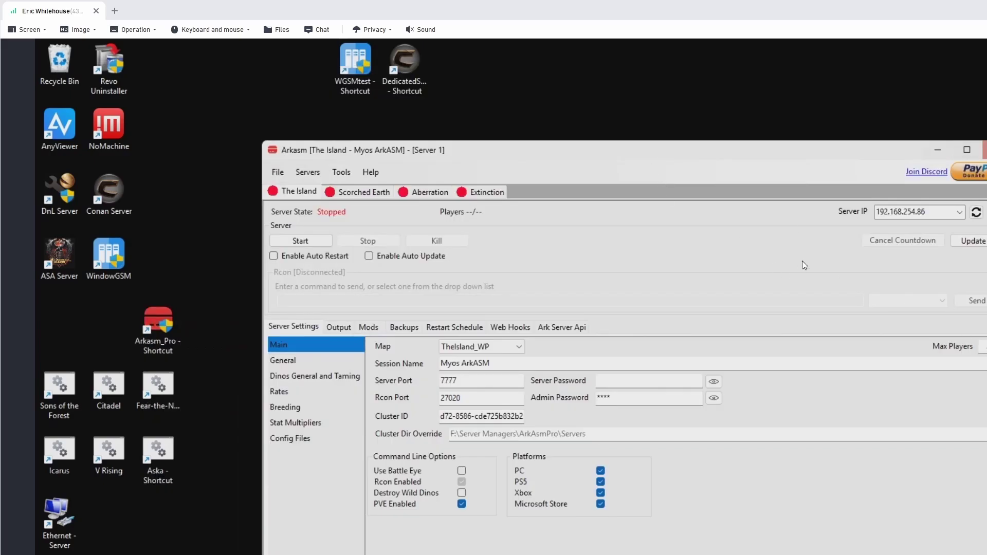
drag(672, 154, 673, 159)
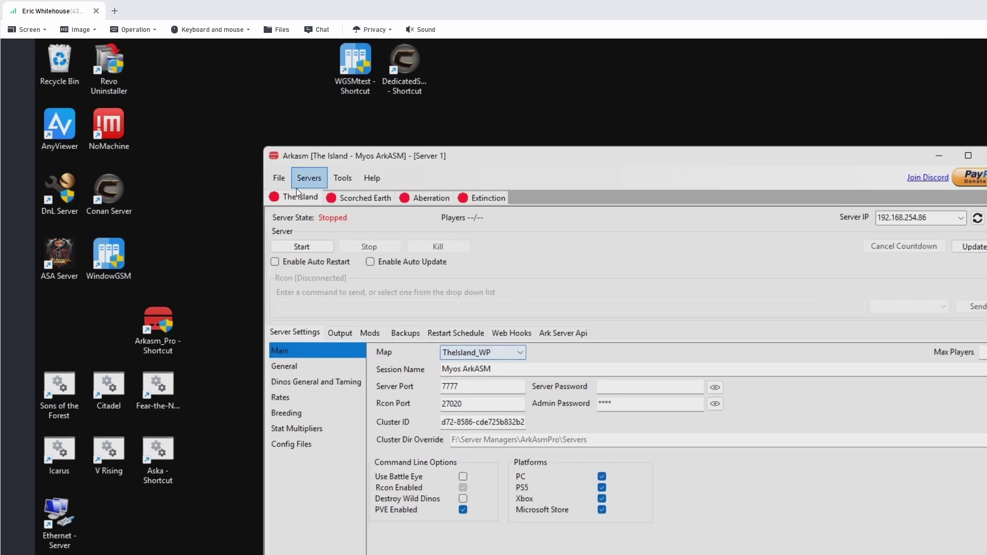
click(385, 198)
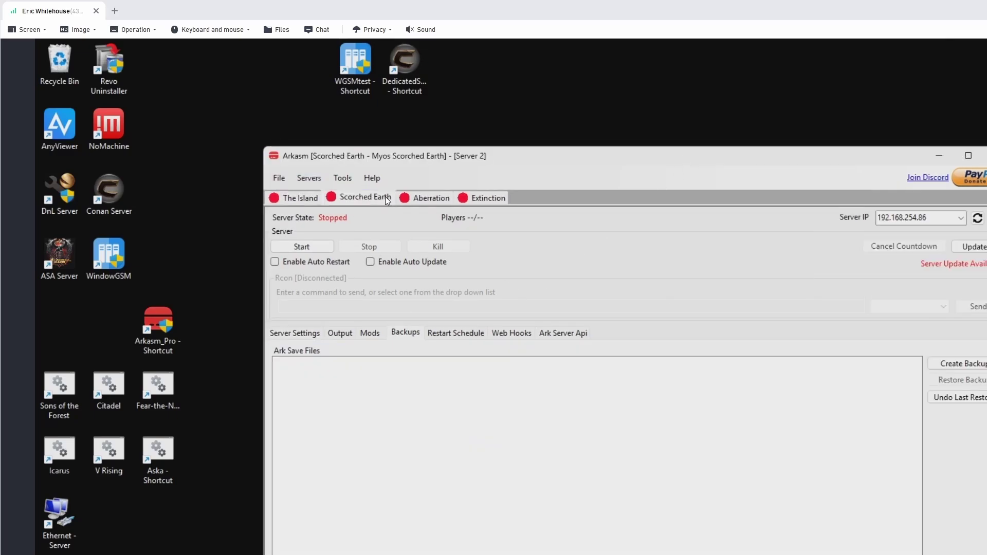
- Review The Island server's general, dino and taming, rates, breeding and stat multiplier settings
click(297, 198)
click(296, 367)
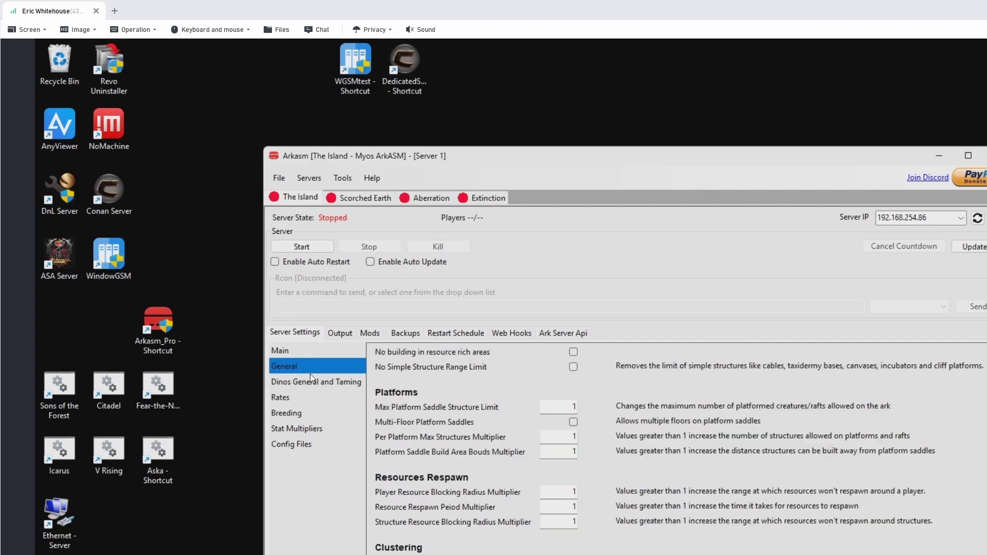
scroll(514, 406, down, 1)
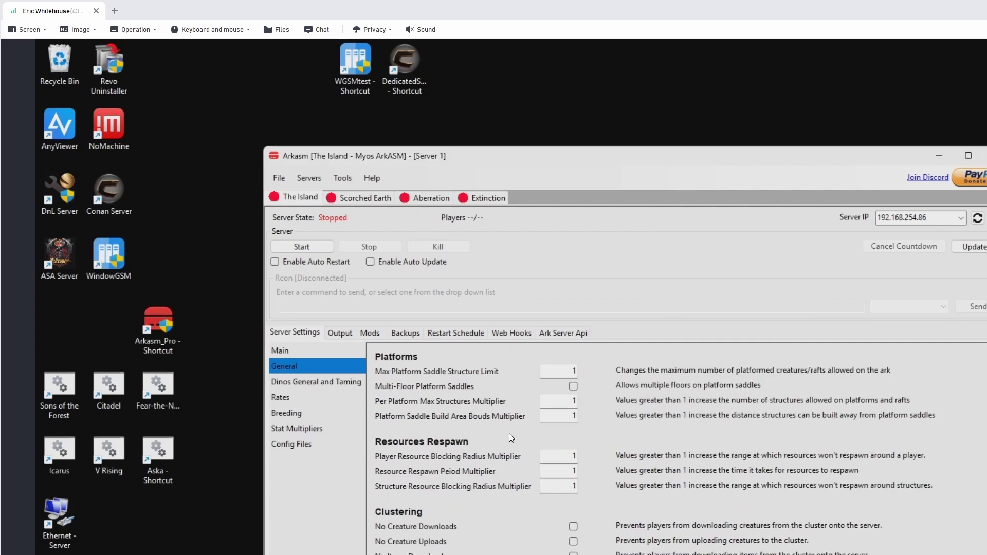
click(322, 382)
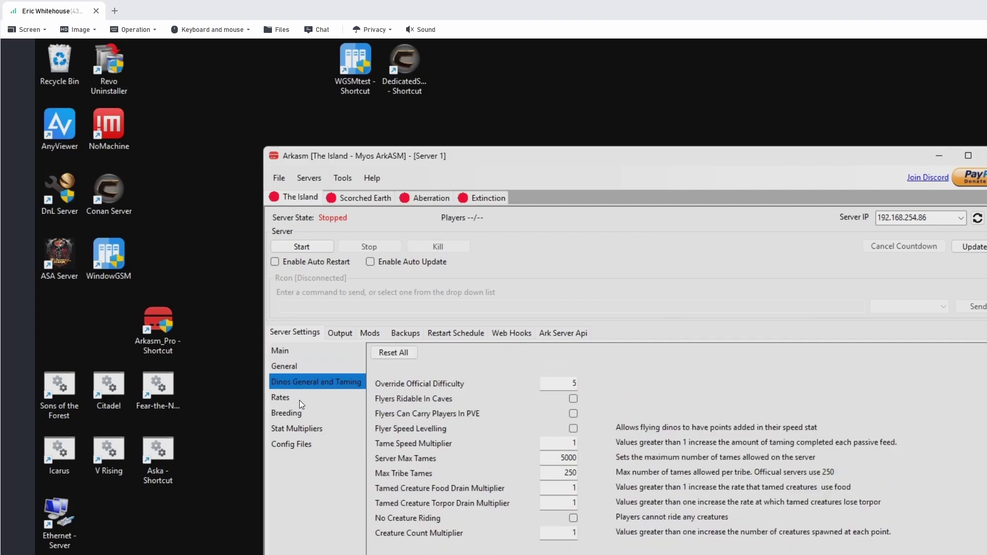
click(294, 400)
click(309, 414)
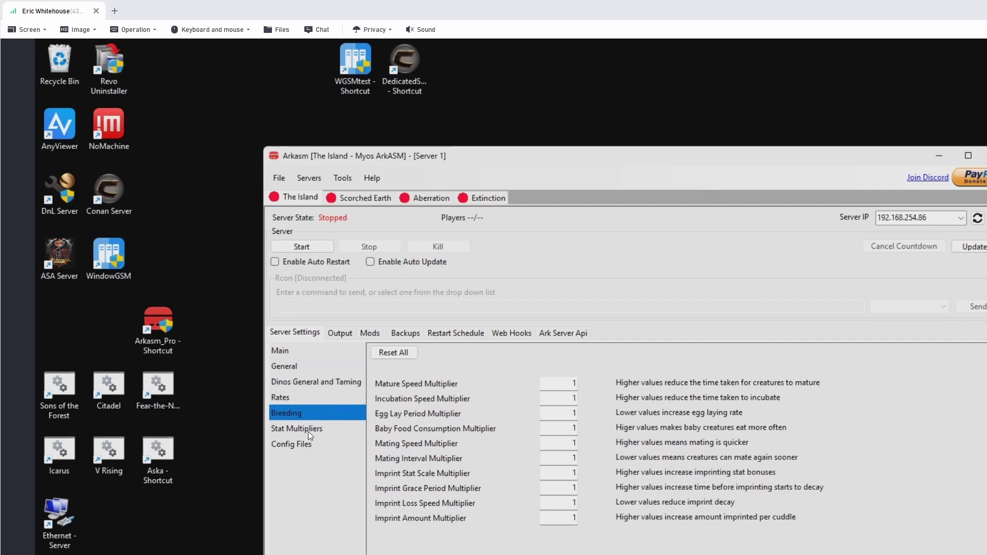
click(313, 428)
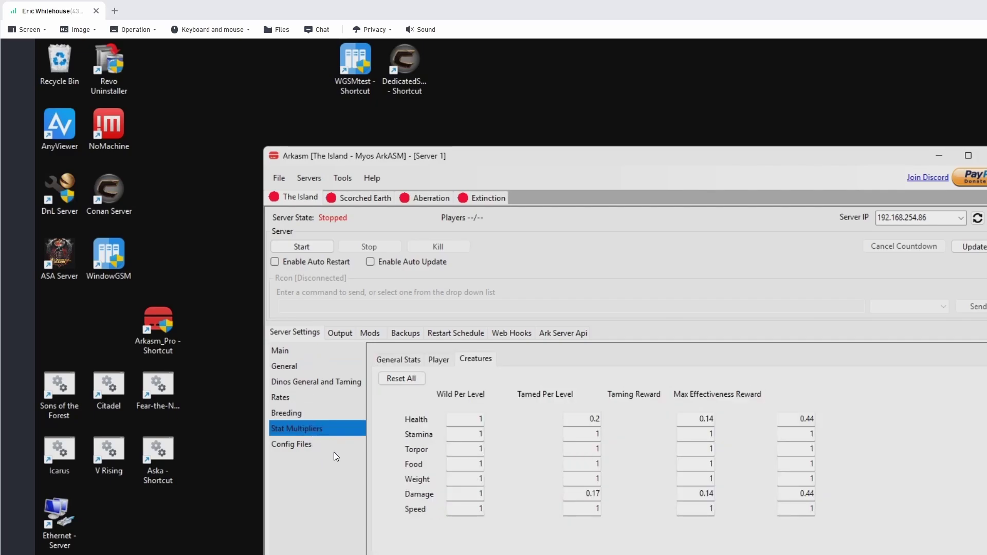
- Review The Island server's output log, mods list and restart schedule, ending on its main settings
click(340, 333)
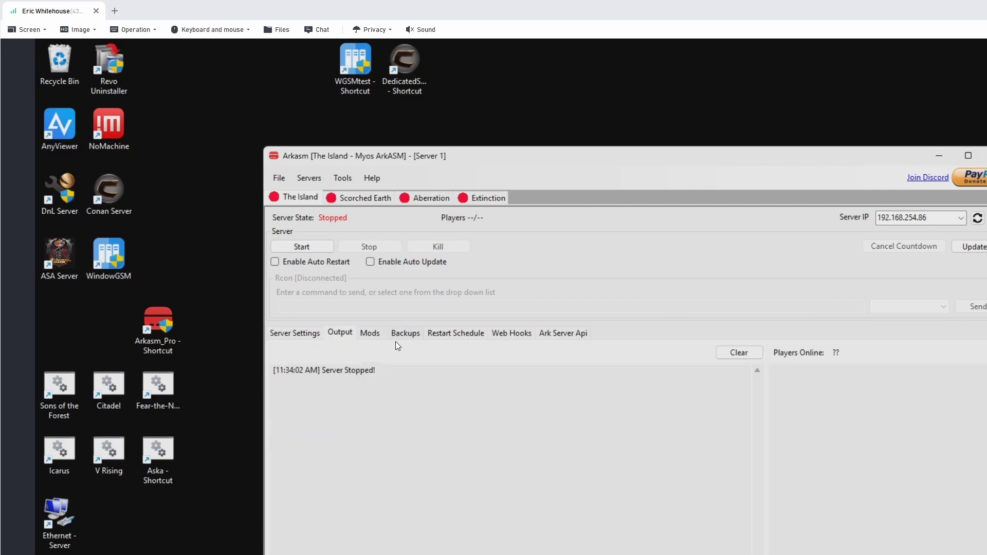
click(370, 332)
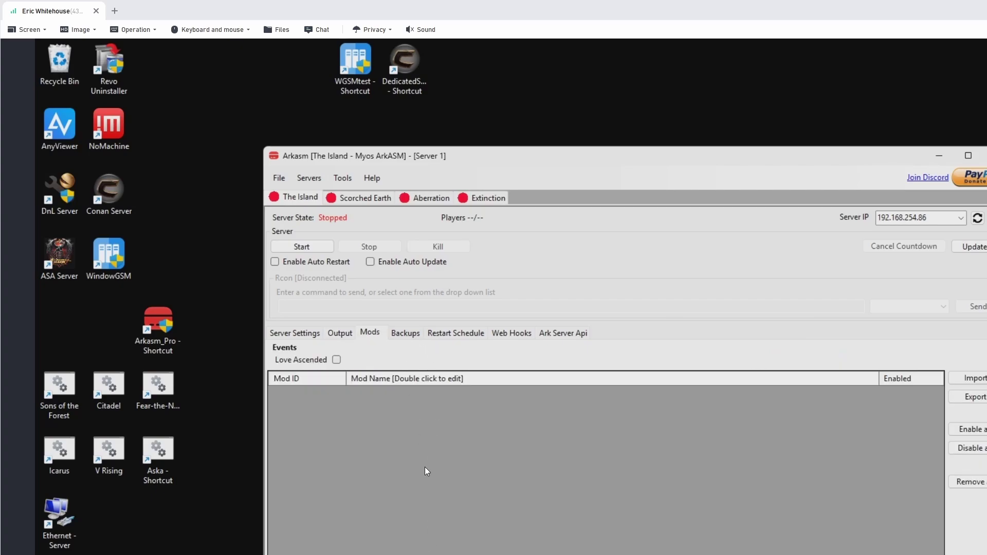
click(455, 334)
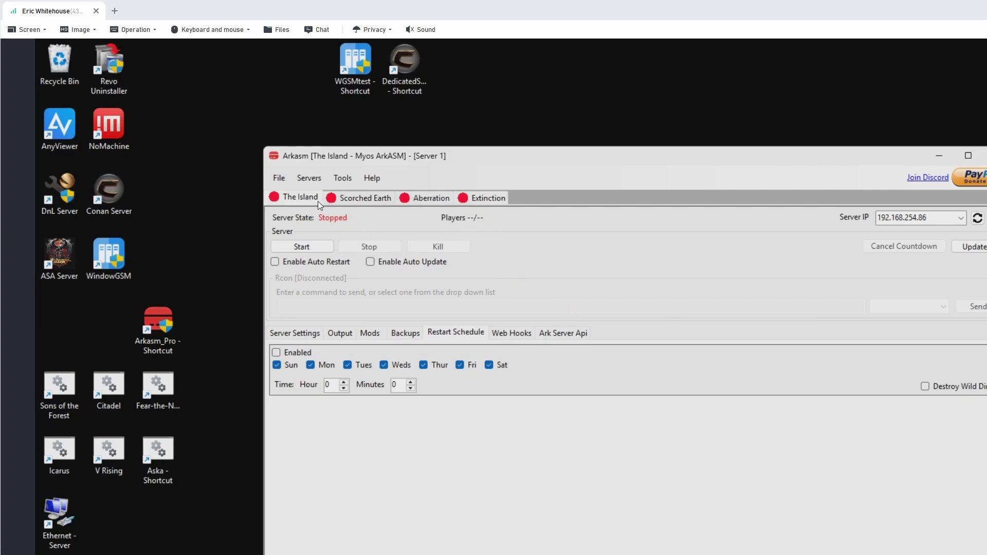
click(295, 334)
click(288, 352)
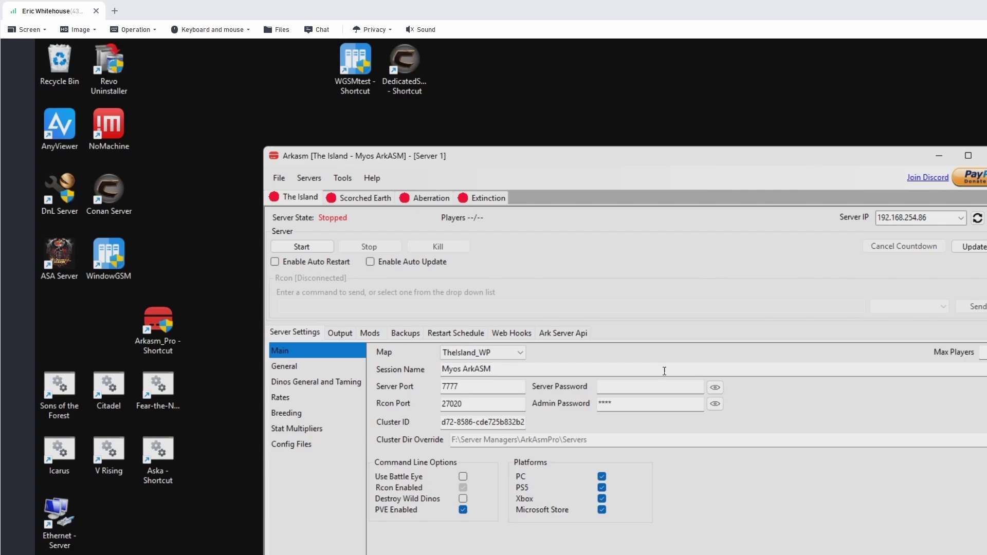
- View the Scorched Earth, Aberration and Extinction servers, ending back on The Island
click(377, 199)
click(442, 199)
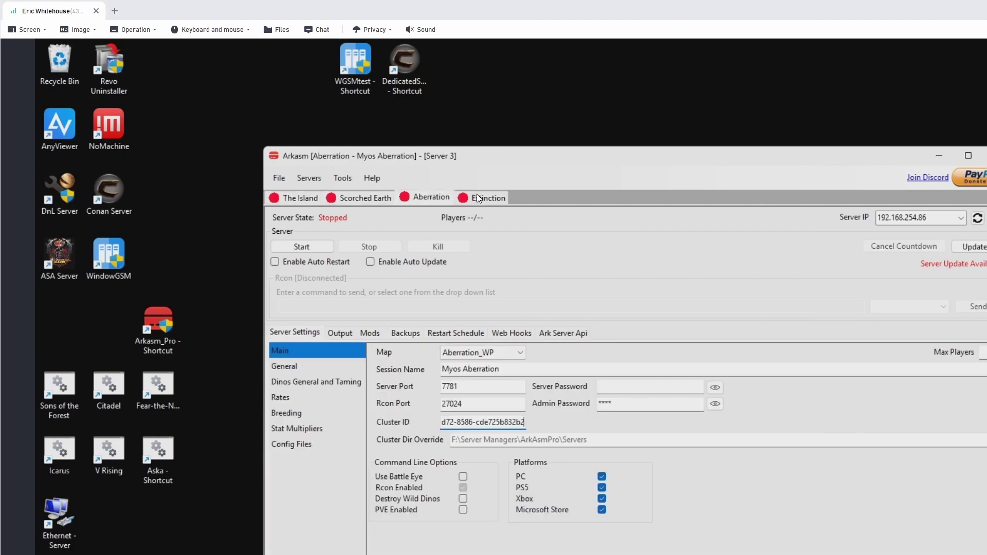
click(479, 198)
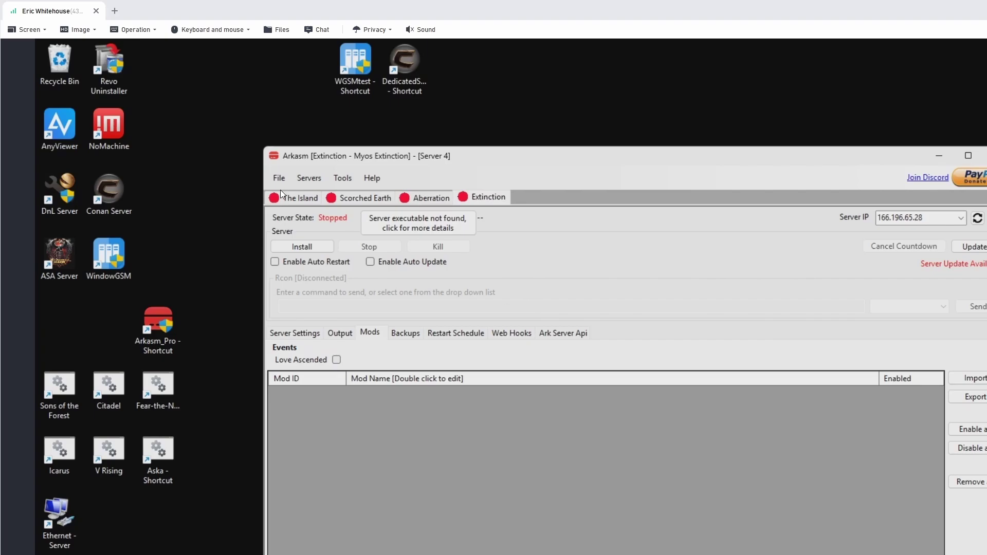
click(304, 199)
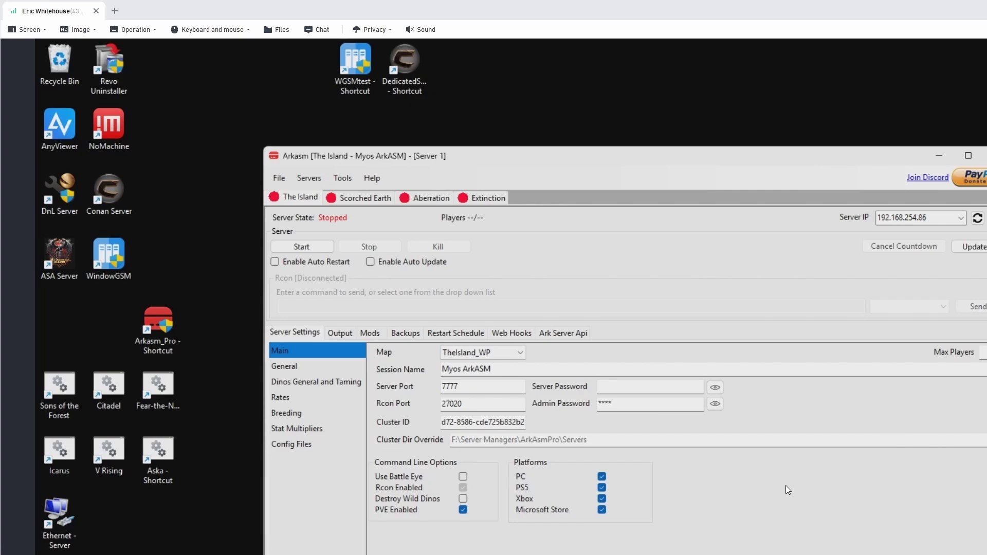
click(372, 178)
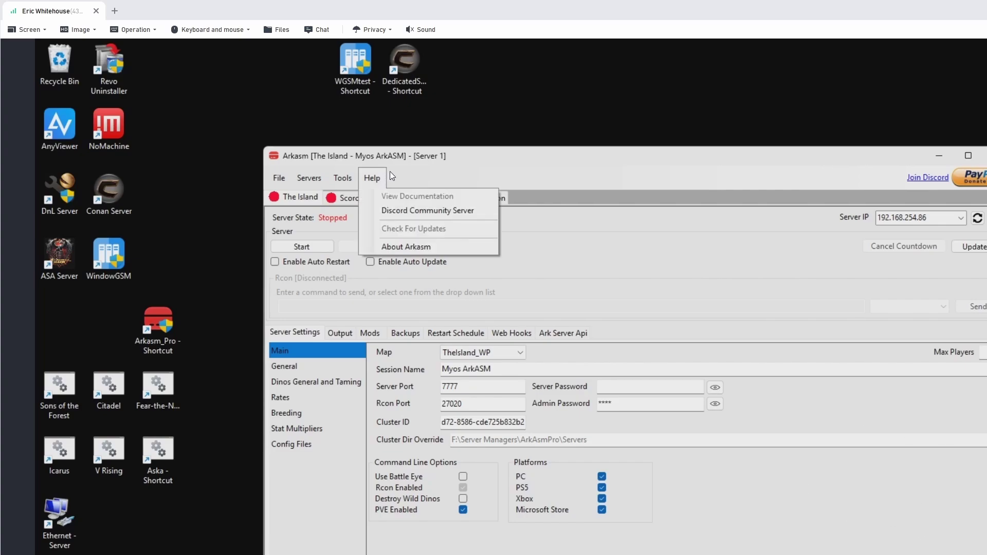
click(487, 161)
click(346, 182)
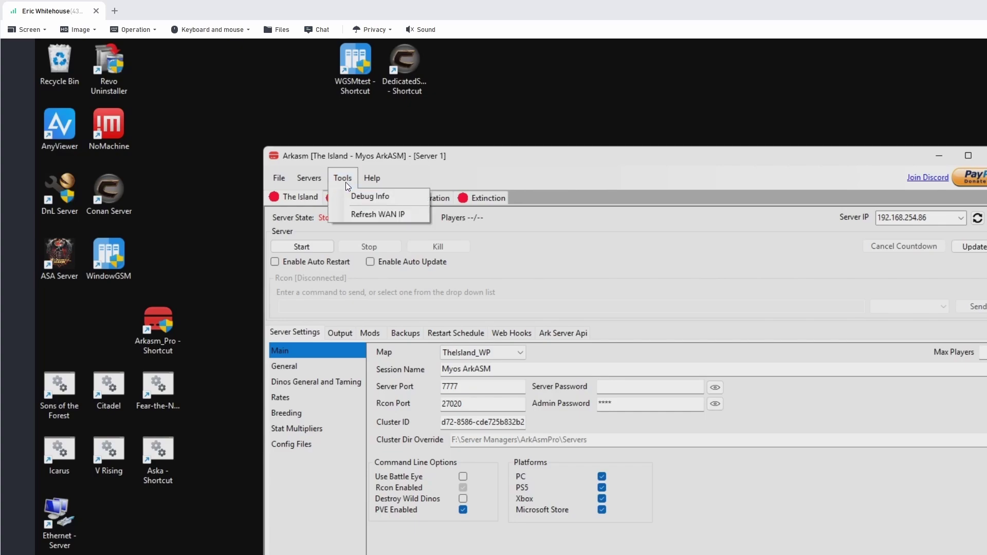
click(514, 163)
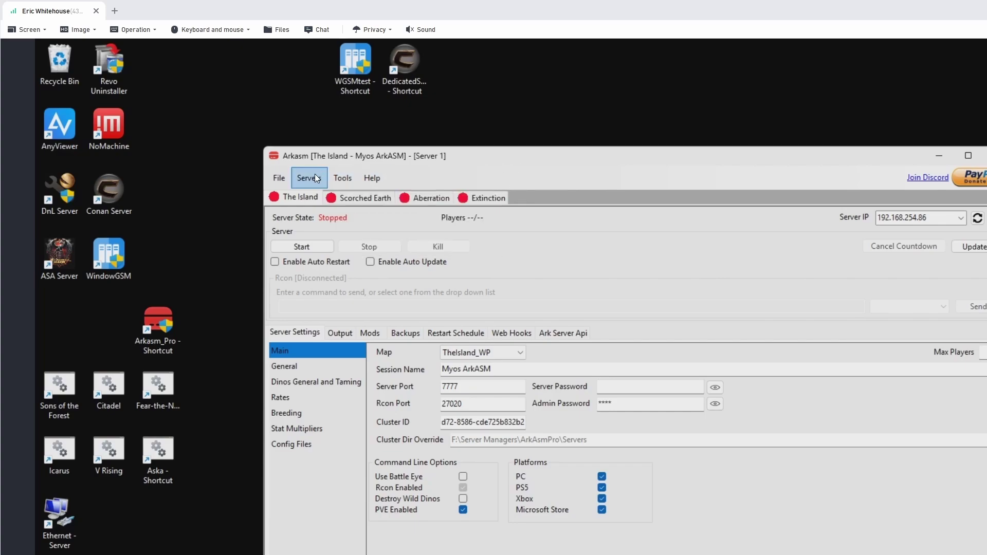